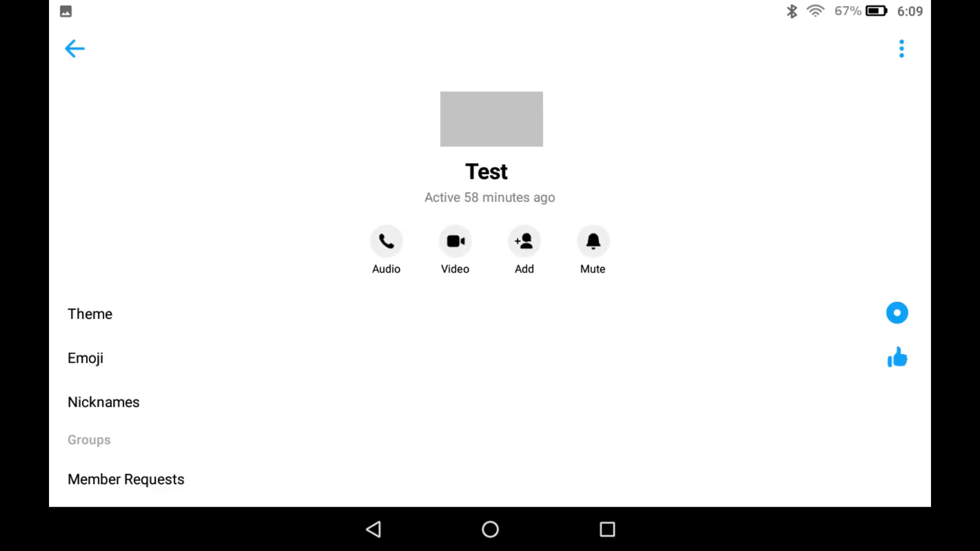
pyautogui.scroll(-5, 490, 306)
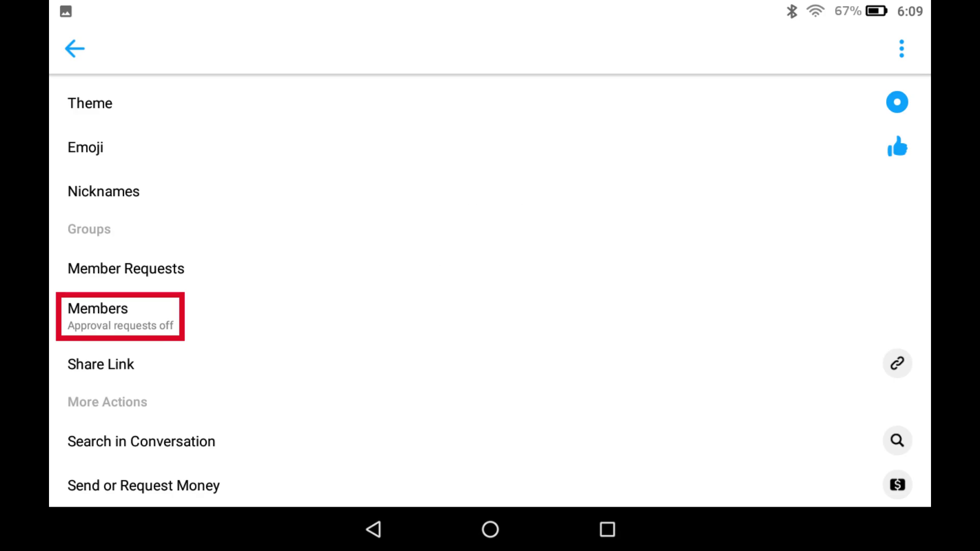
# Open the Test group's Members list, showing its three members
pyautogui.click(97, 316)
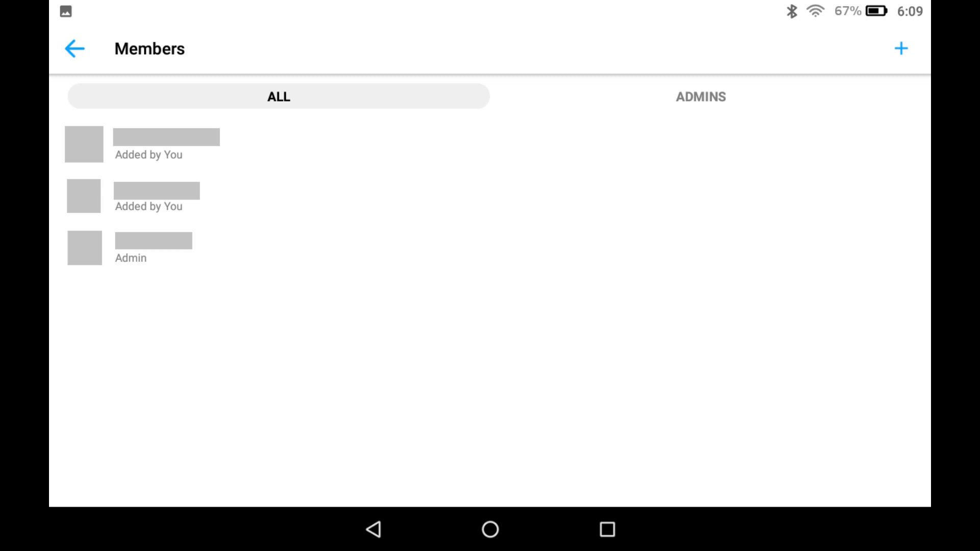
# Bring up the actions for one of the members you added
pyautogui.click(148, 145)
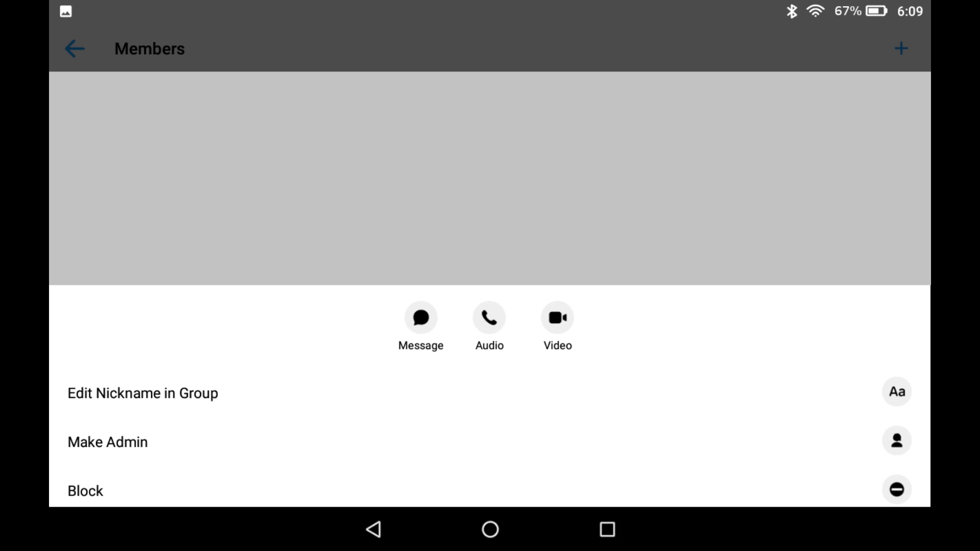
pyautogui.scroll(-5, 490, 399)
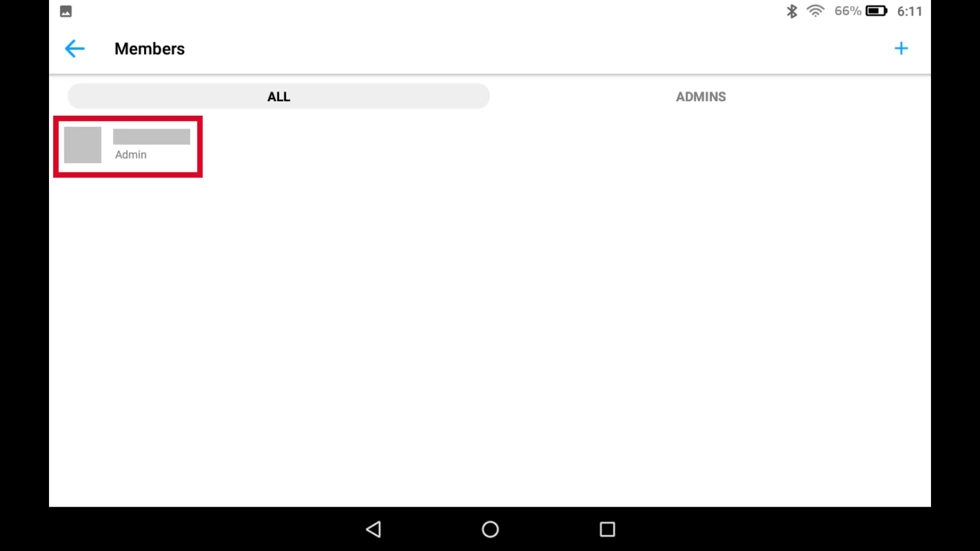
# Choose Leave Conversation from your own admin entry to reach the leave confirmation
pyautogui.click(128, 146)
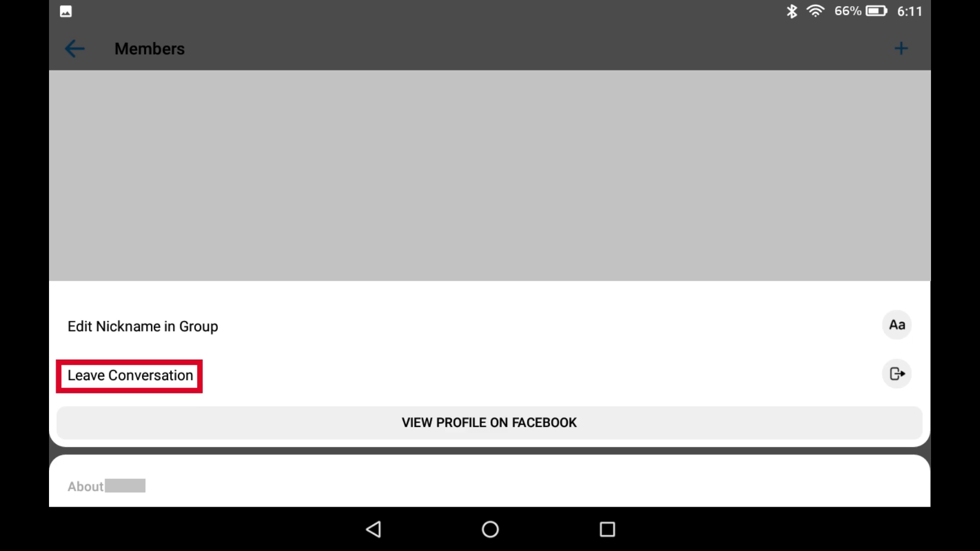
pyautogui.click(130, 375)
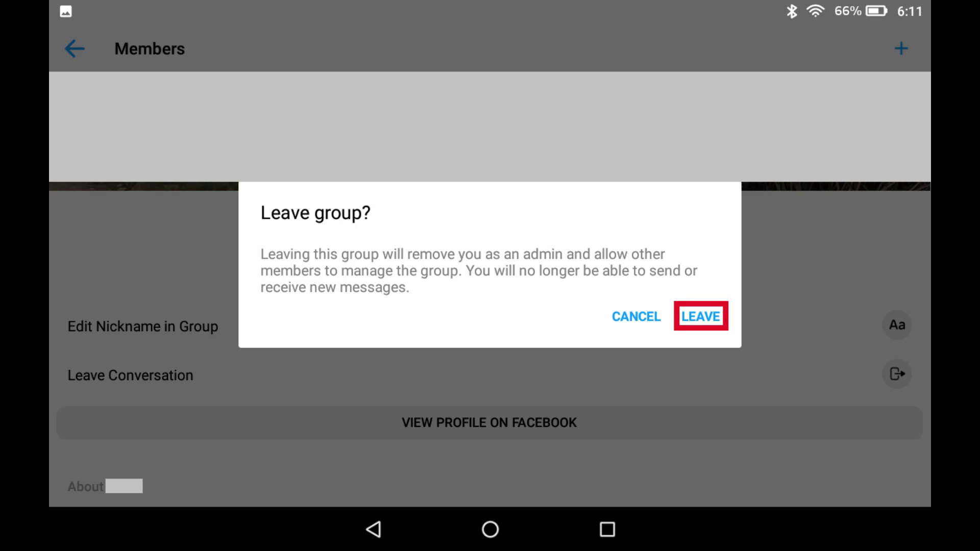
pyautogui.click(700, 316)
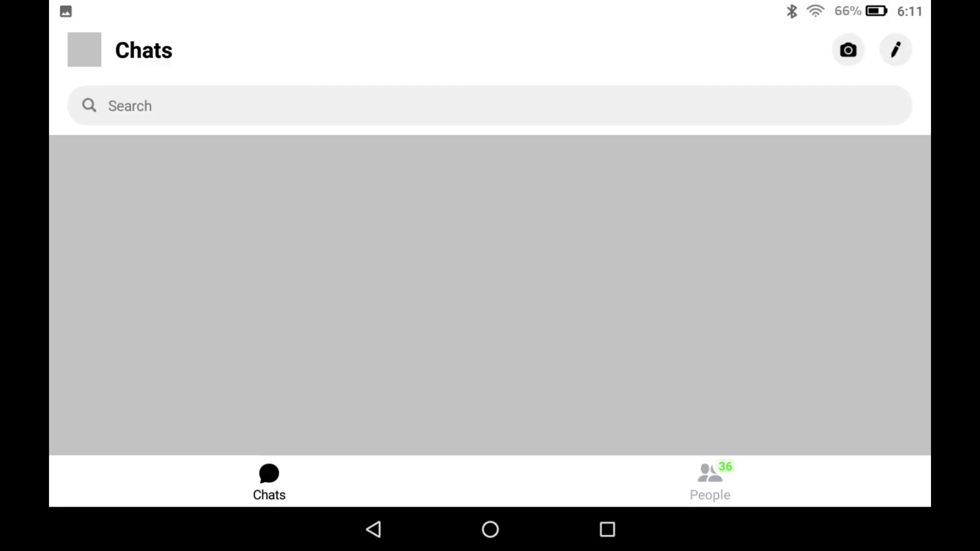